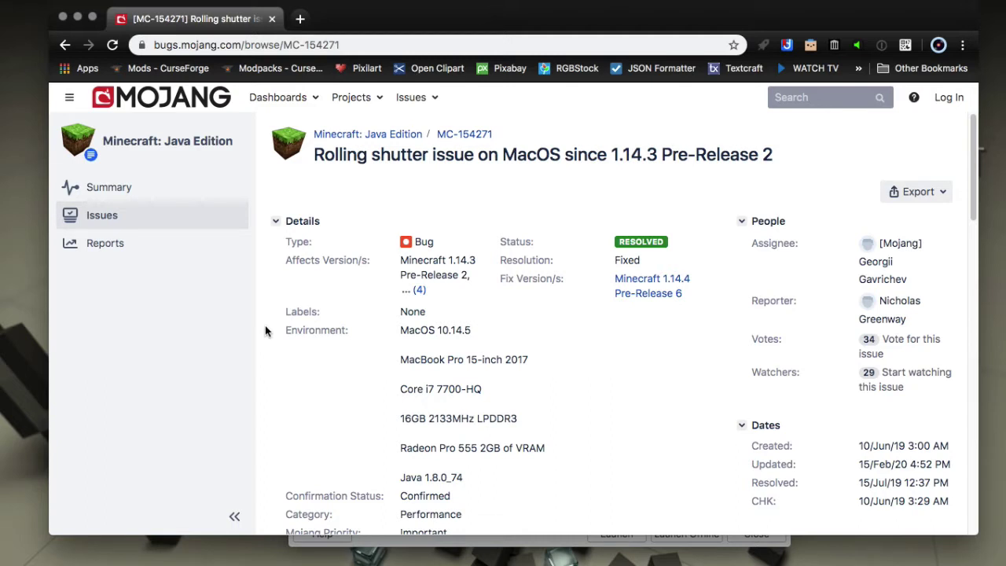
scroll(266, 380, "down", 1)
scroll(266, 380, "down", 1)
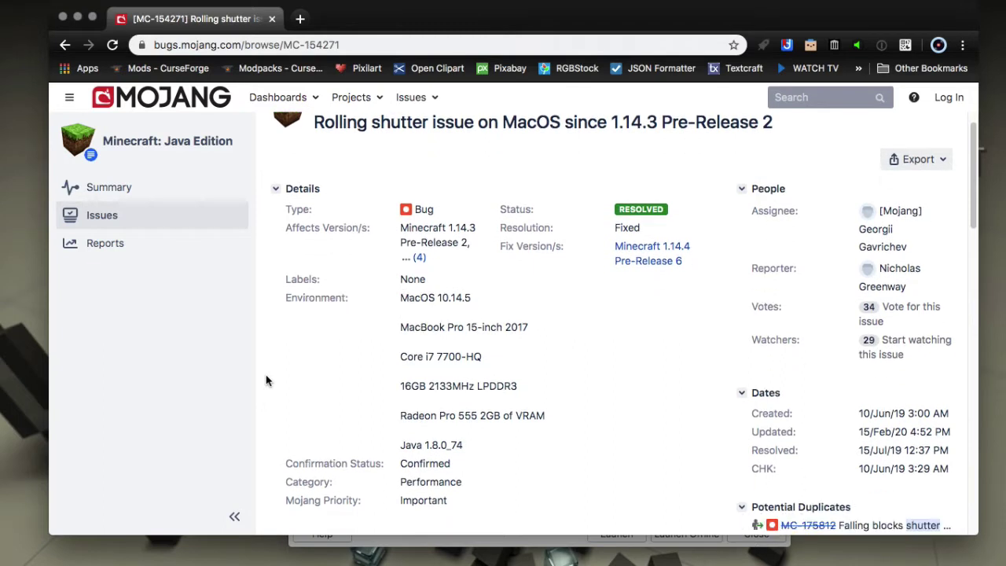
scroll(266, 381, "up", 1)
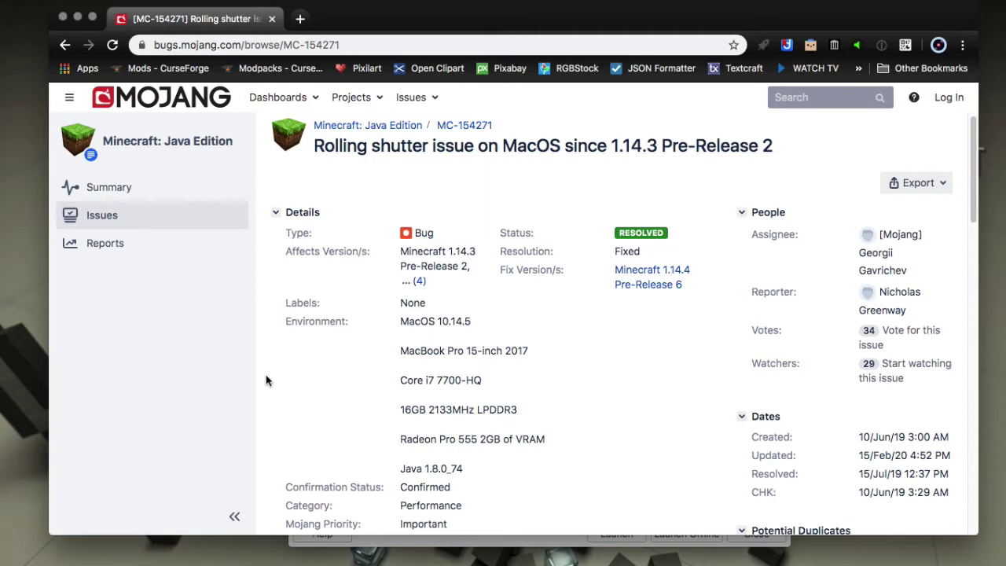
Step: Switch to the MultiMC console window for 20w14infinite and try to change the LWJGL 3 component to version 3.2.1
key("super+Tab")
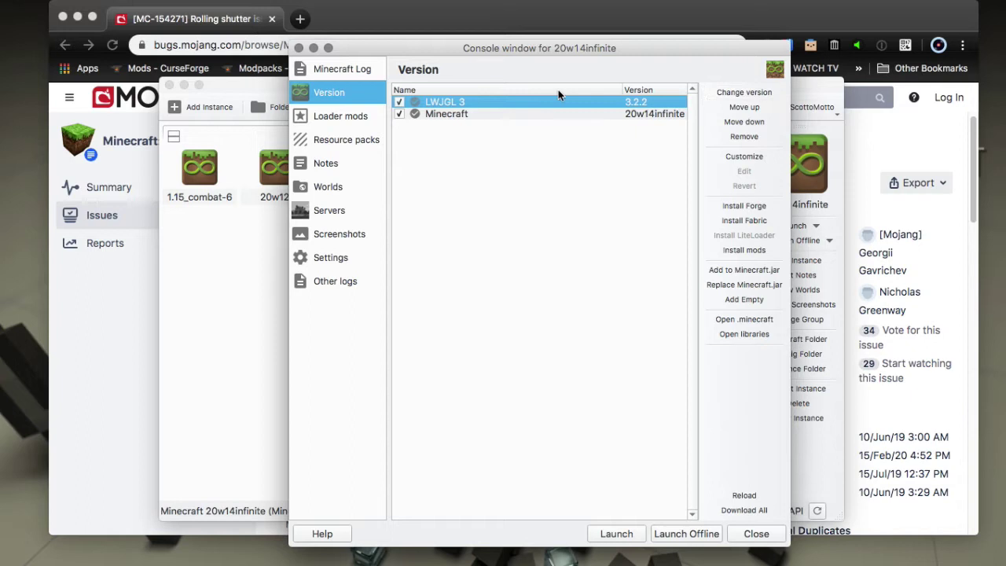
left_click(716, 93)
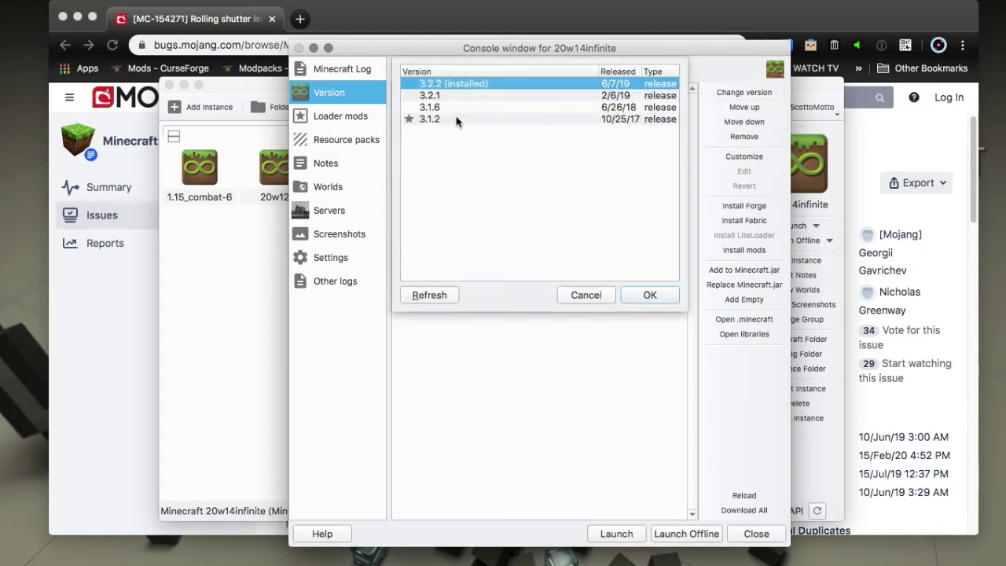
left_click(441, 95)
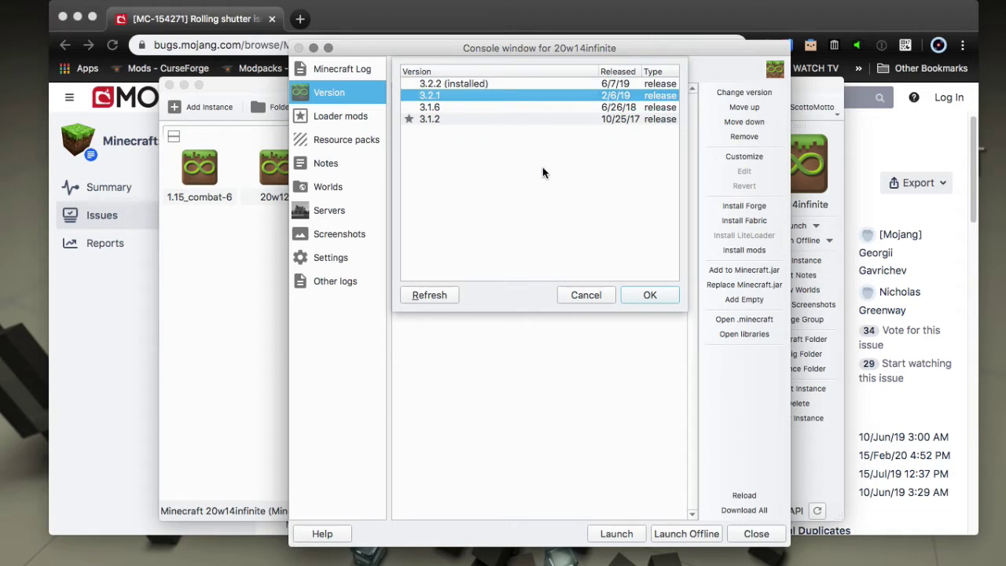
left_click(649, 295)
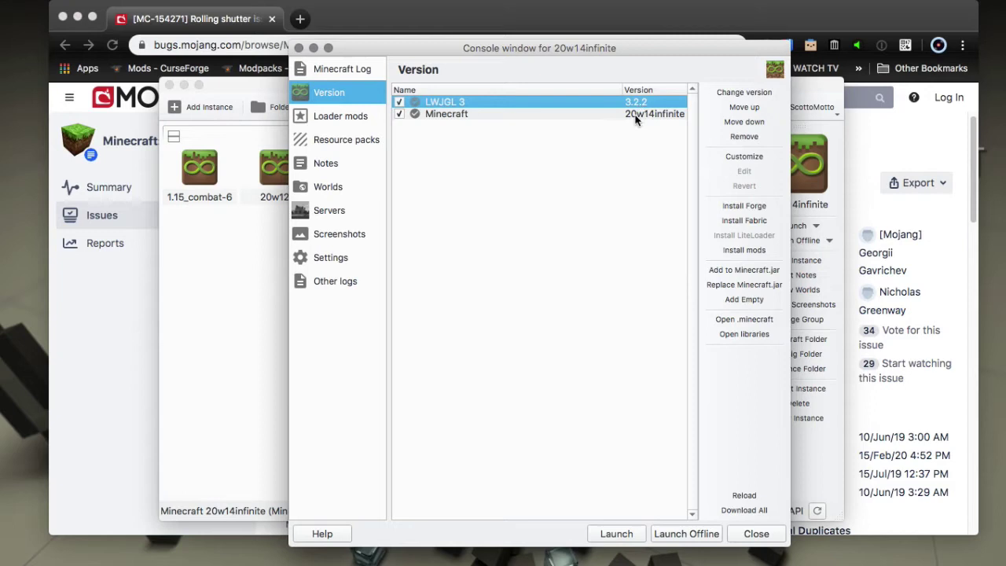
Step: Customize the Minecraft component of the 20w14infinite instance and open its net.minecraft.json file for editing
left_click(633, 117)
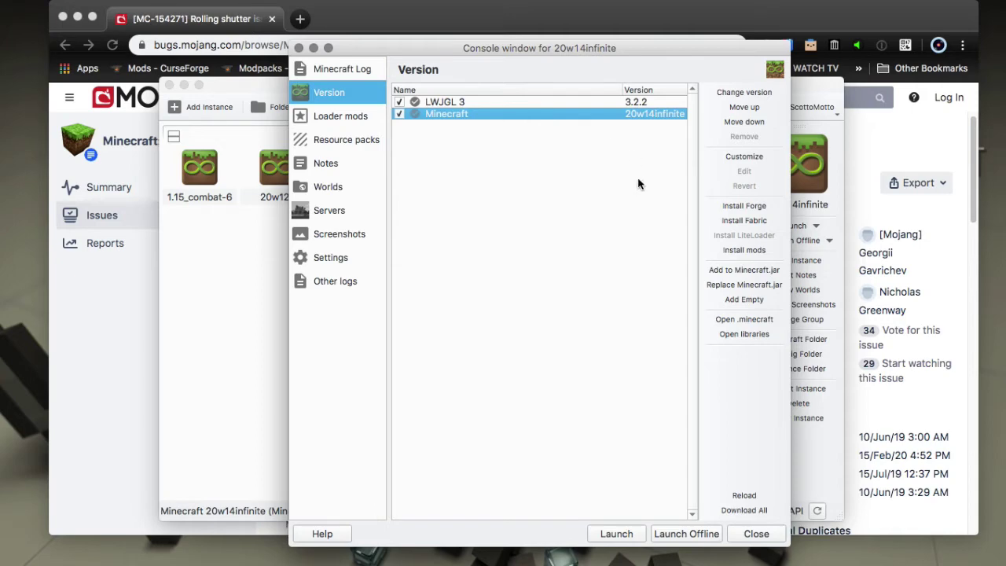
left_click(743, 157)
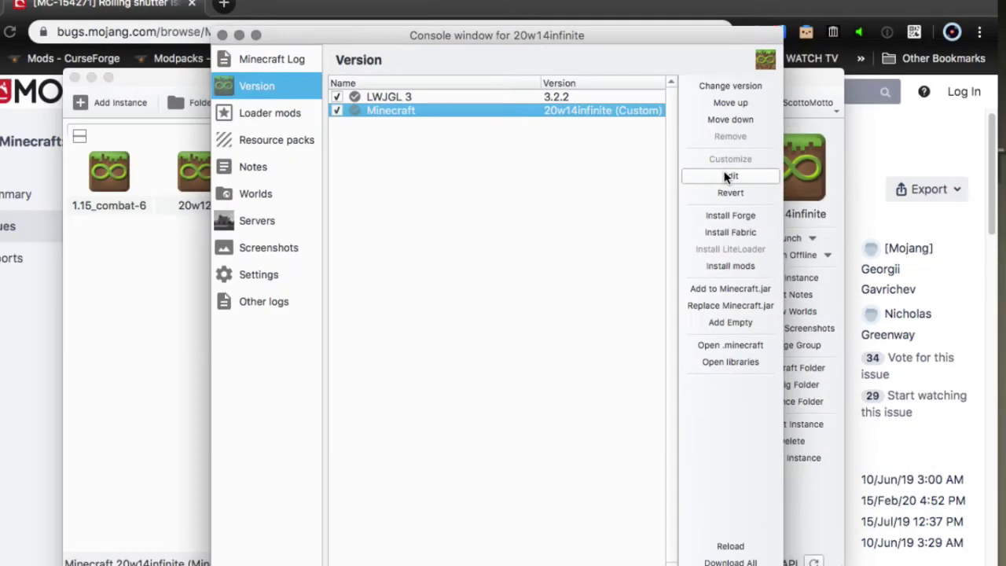
left_click(727, 176)
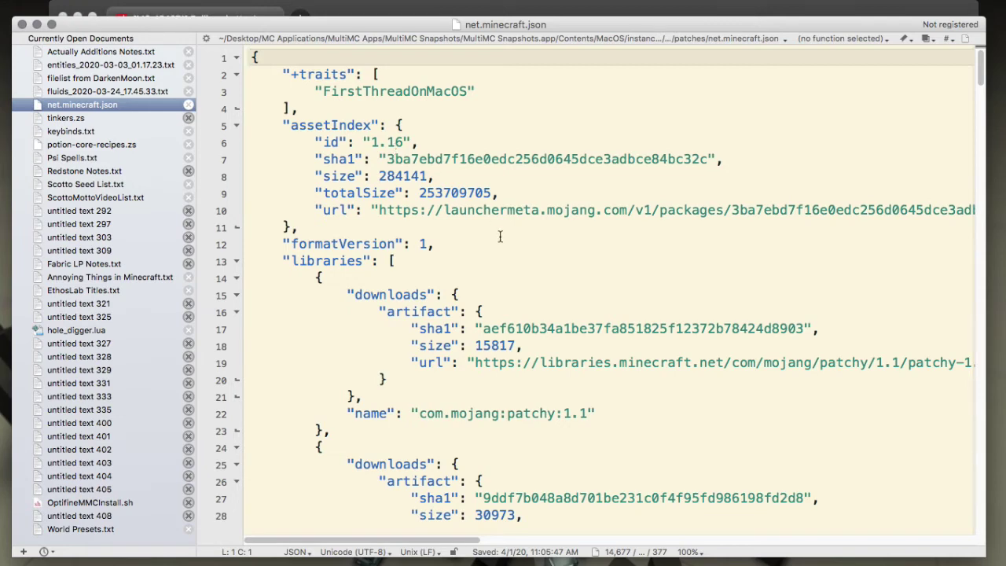
Step: Return to the main MultiMC window and examine the external text editor option in the External Tools settings
key("super+Tab")
left_click(355, 283)
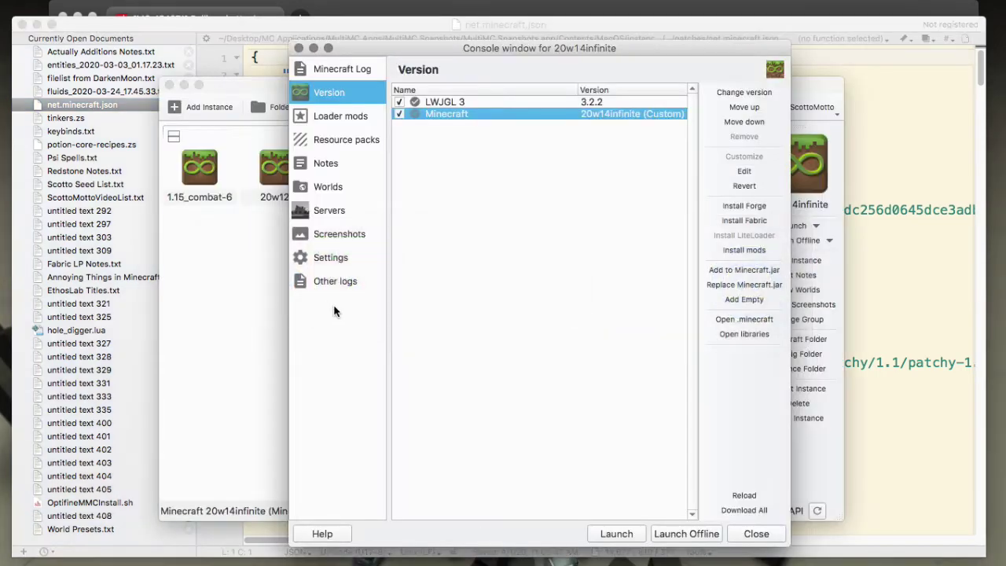
left_click(252, 280)
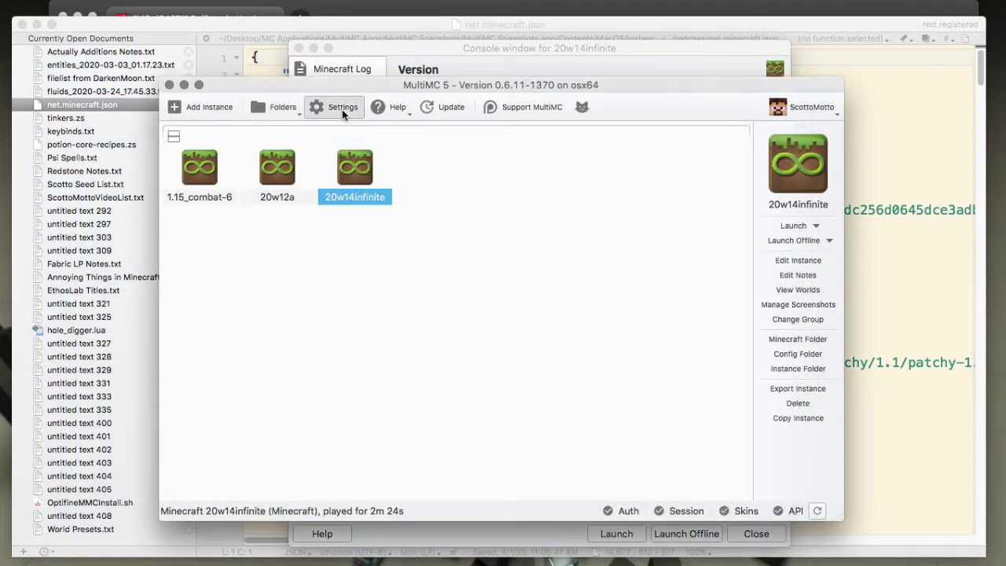
left_click(342, 108)
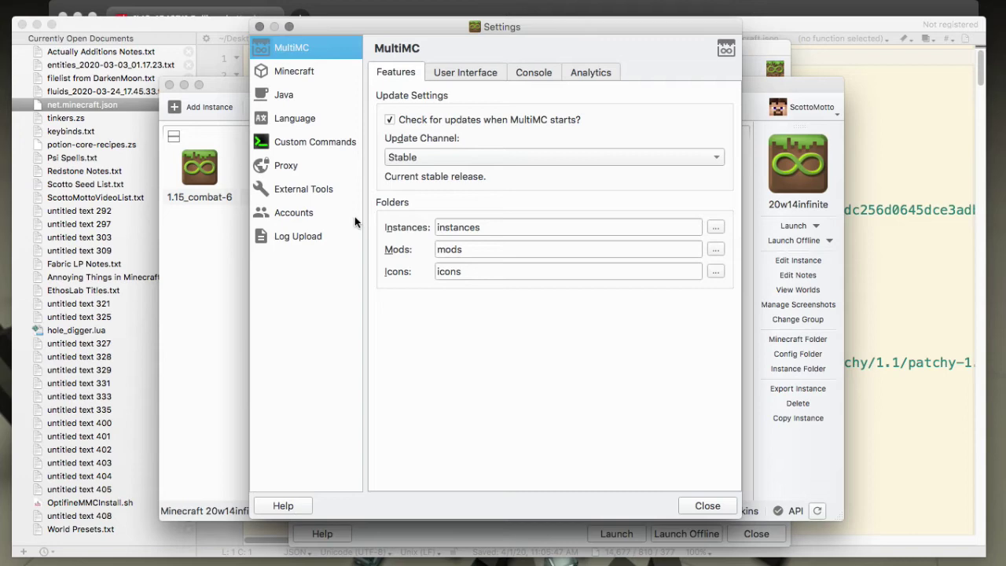
left_click(313, 193)
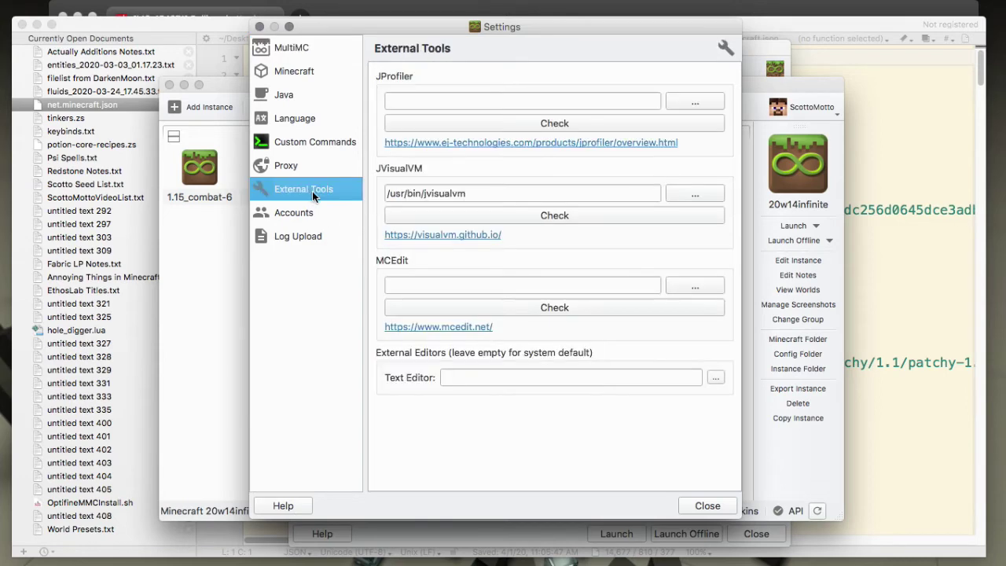
left_click(448, 376)
left_click(260, 27)
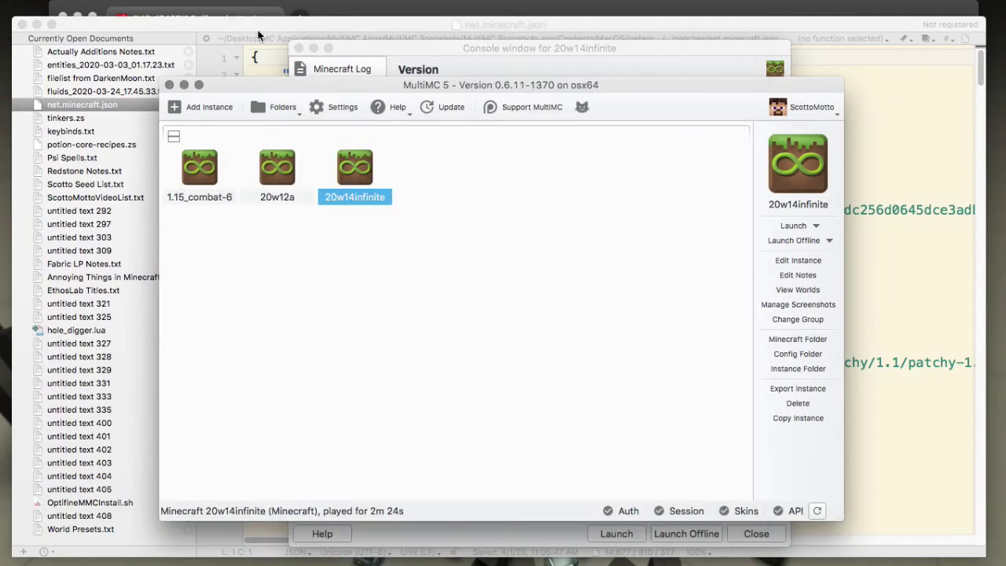
Step: Switch to net.minecraft.json in the text editor and search it for "lwjgl", keeping the matching entry unobstructed
left_click(864, 94)
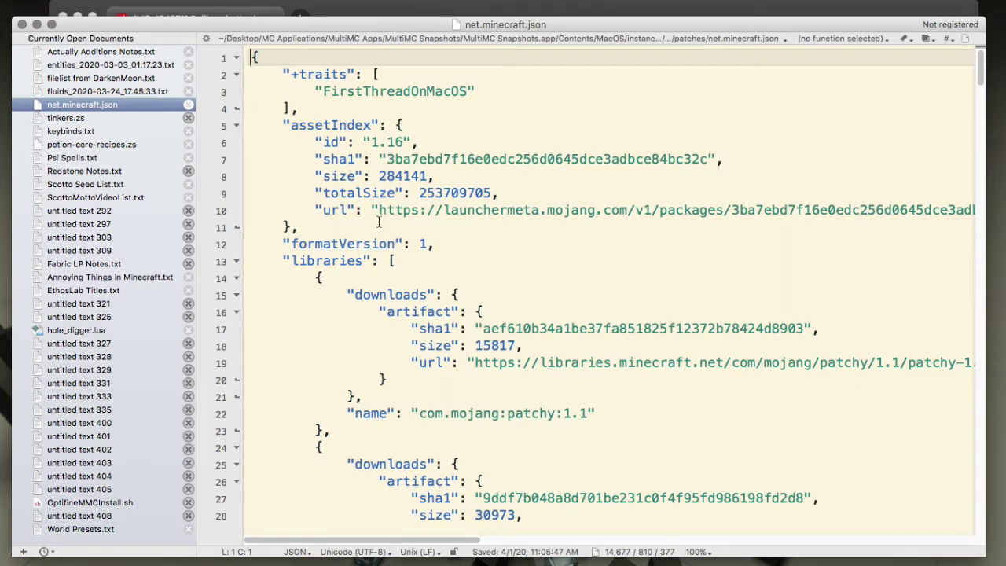
key("super+f")
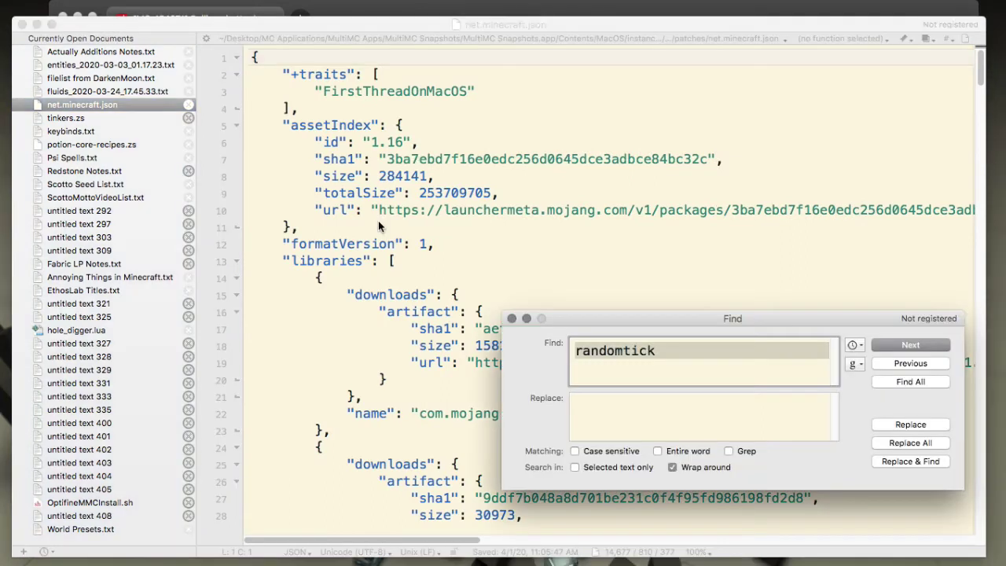
type("lw")
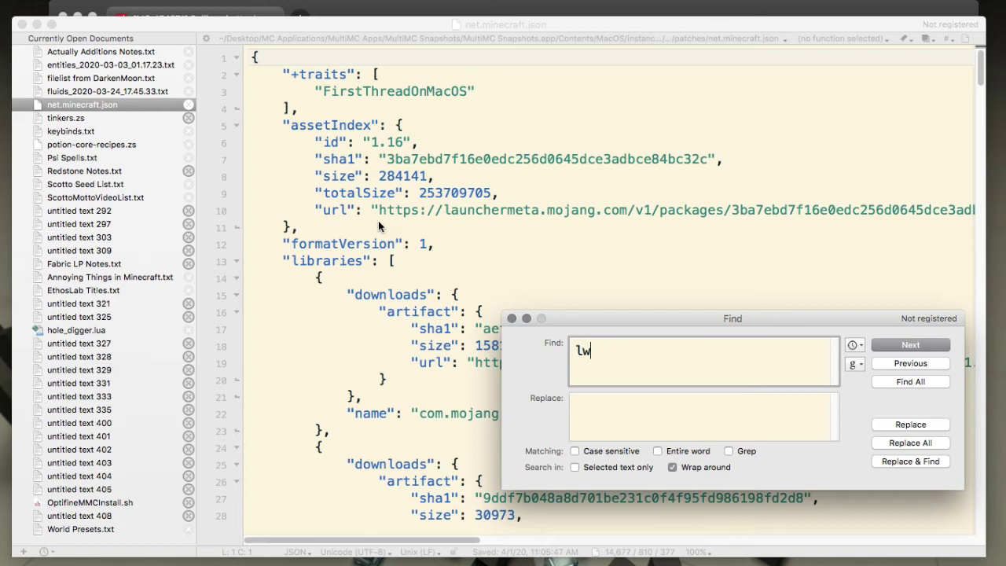
type("jgl")
left_click(896, 346)
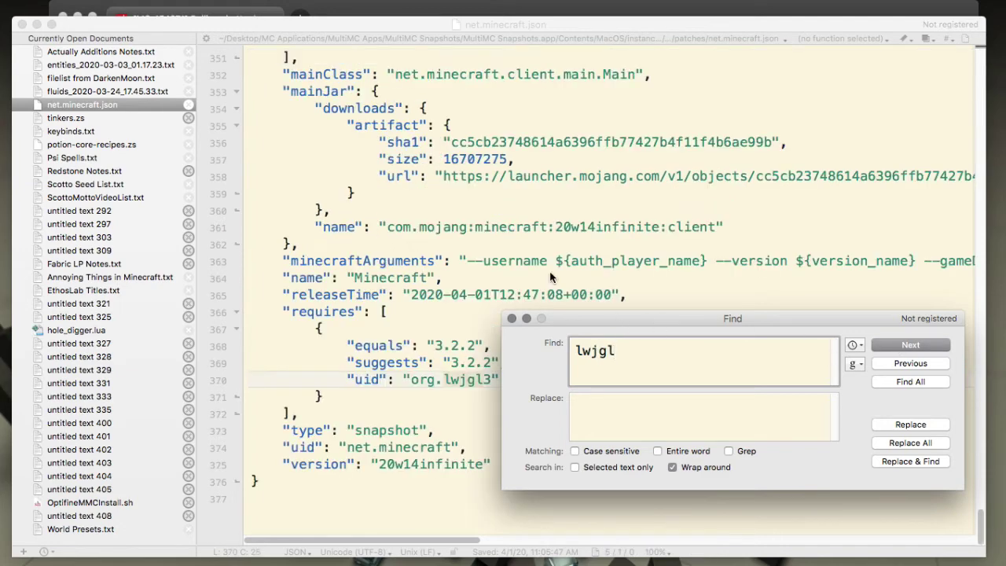
left_click_drag(594, 316, 731, 312)
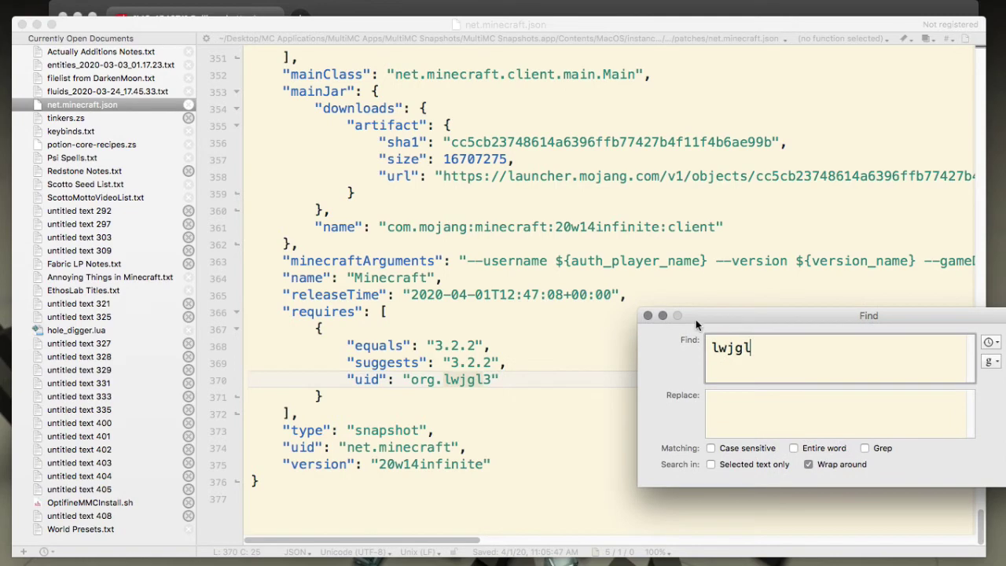
Step: Set both the "equals" and "suggests" values of the org.lwjgl3 requirement to 3.2.1 and save the file
left_click(492, 378)
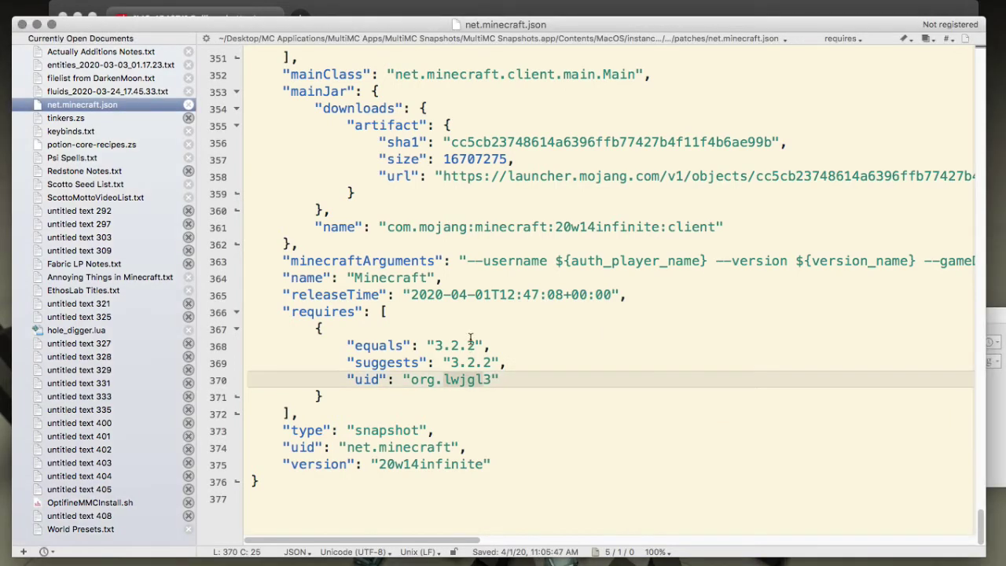
left_click(475, 343)
key("BackSpace")
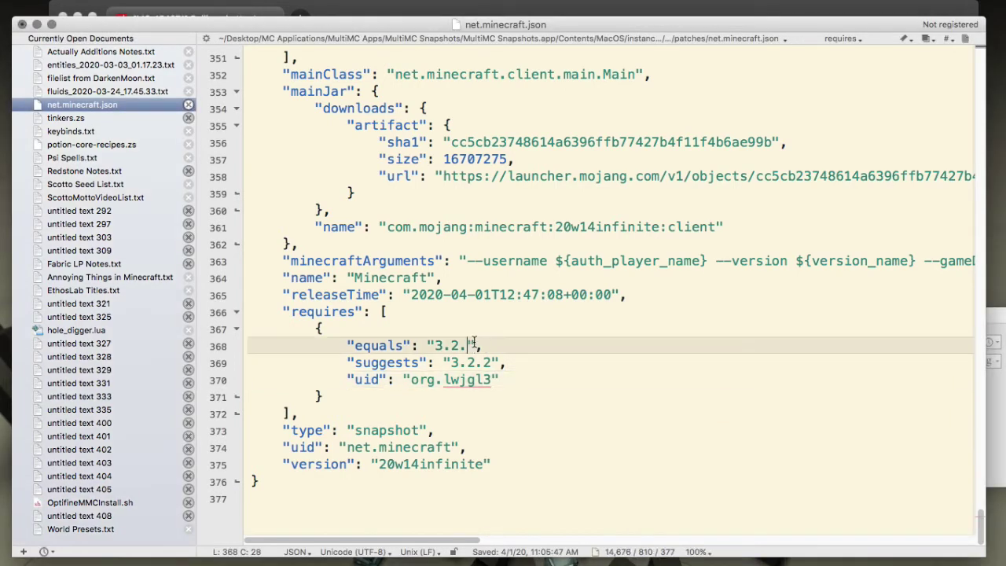
type("1")
left_click(491, 362)
key("BackSpace")
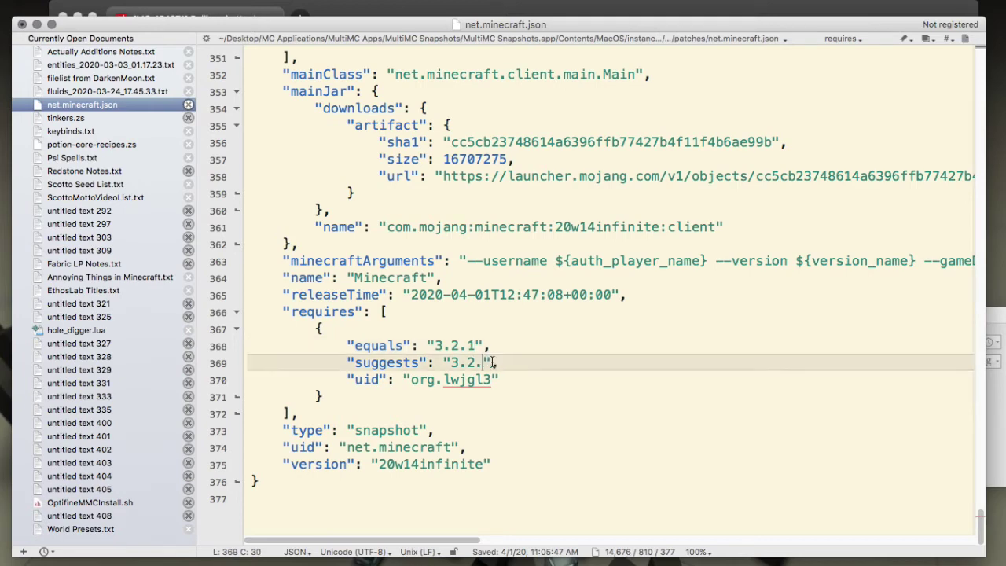
type("1")
left_click(500, 410)
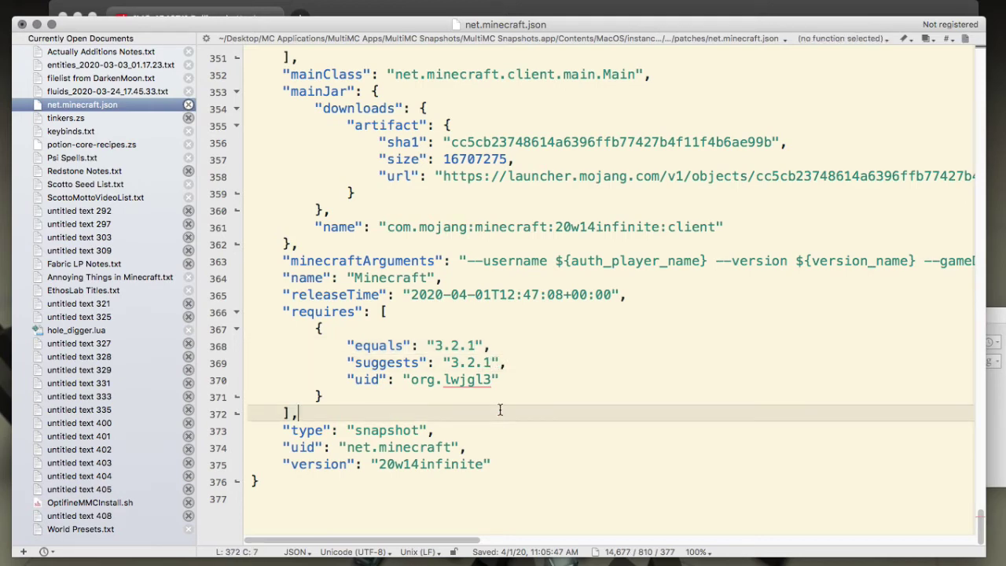
key("super+s")
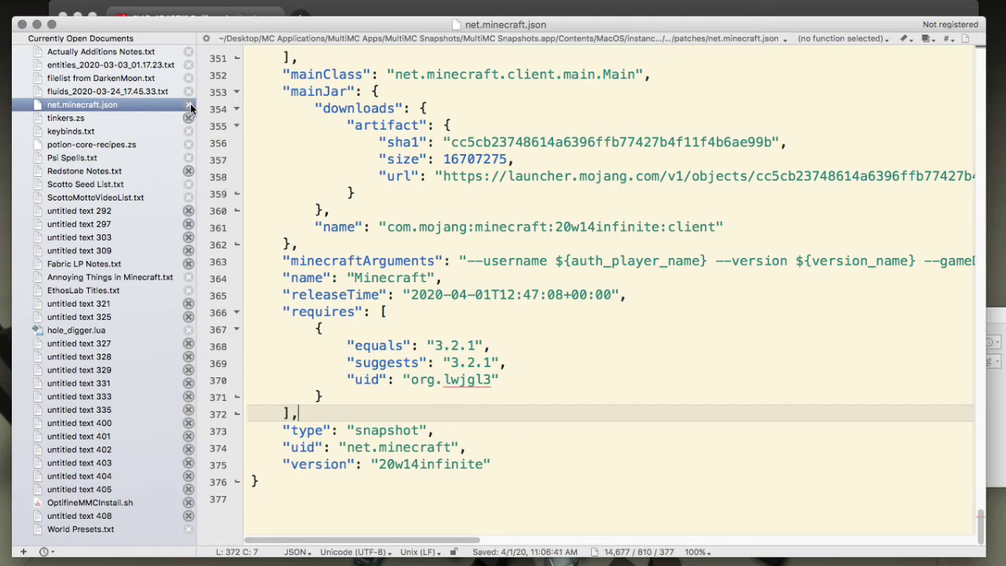
Step: Close the net.minecraft.json document in the text editor
left_click(114, 10)
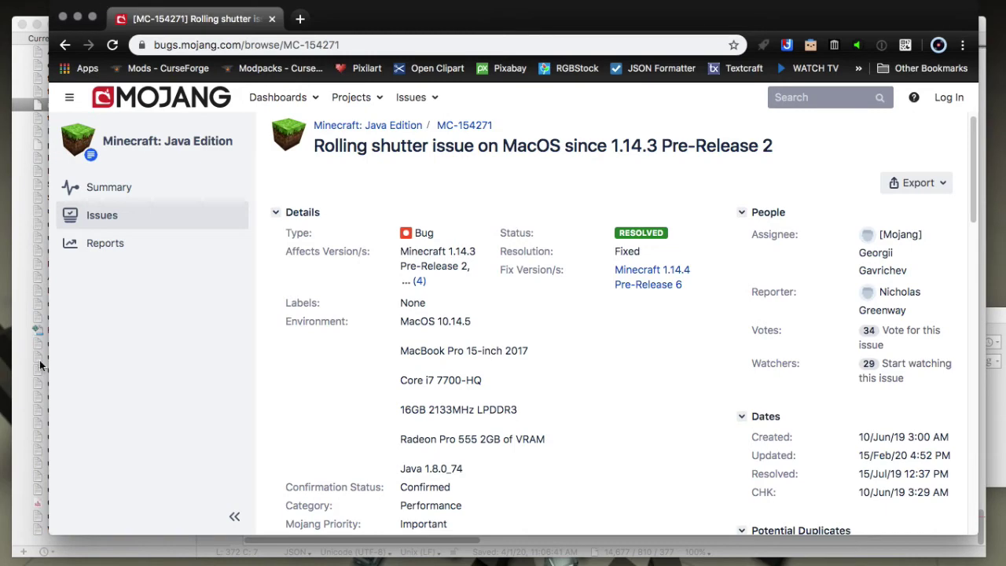
left_click(101, 553)
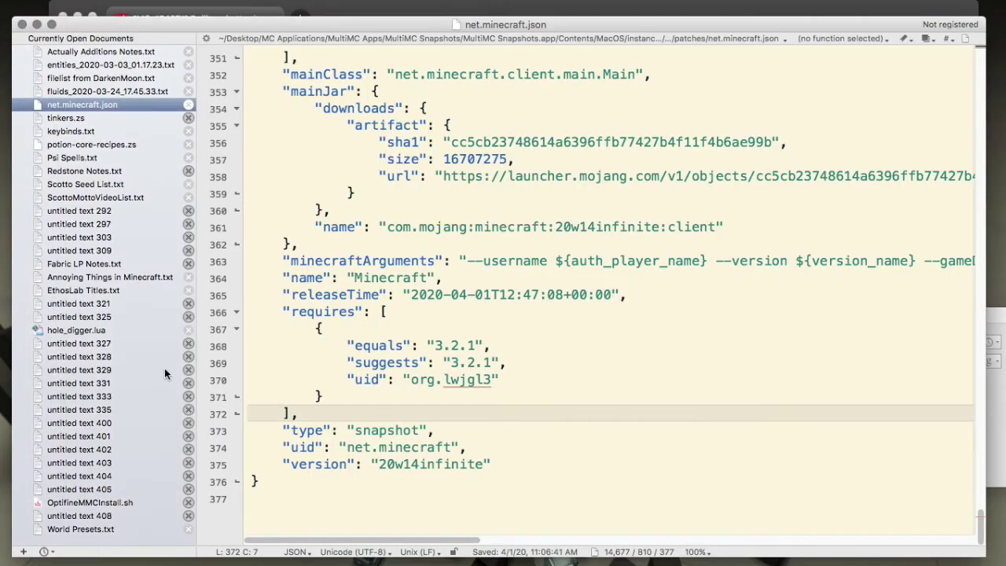
key("super+w")
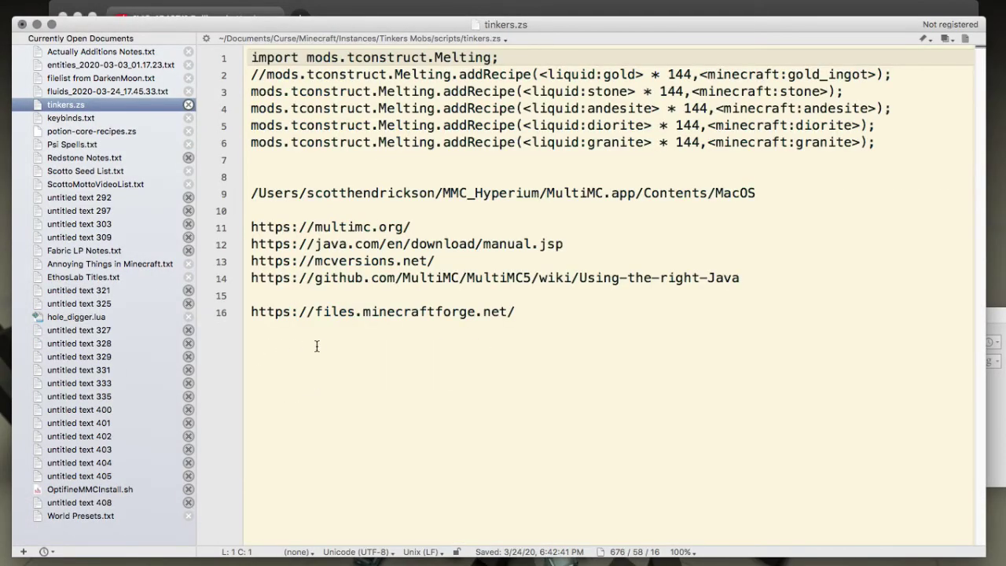
Step: Return to the MultiMC console window for 20w14infinite and launch the instance
key("super+Tab")
left_click(444, 287)
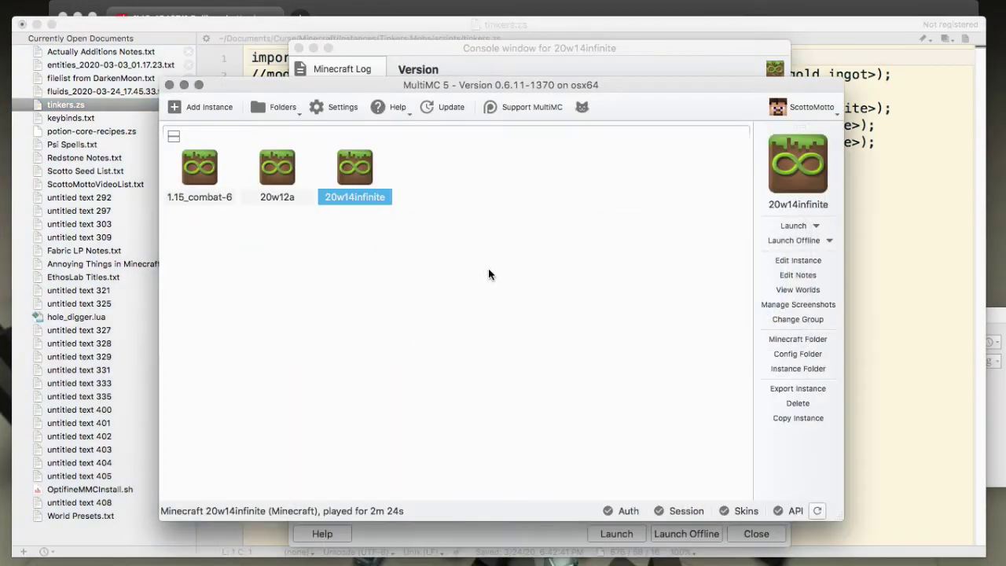
left_click(492, 46)
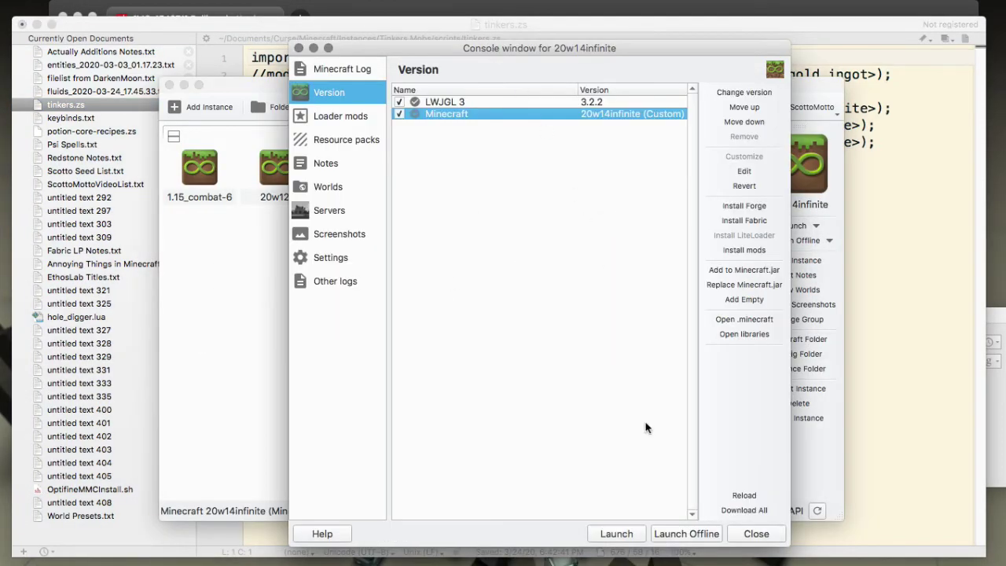
left_click(617, 536)
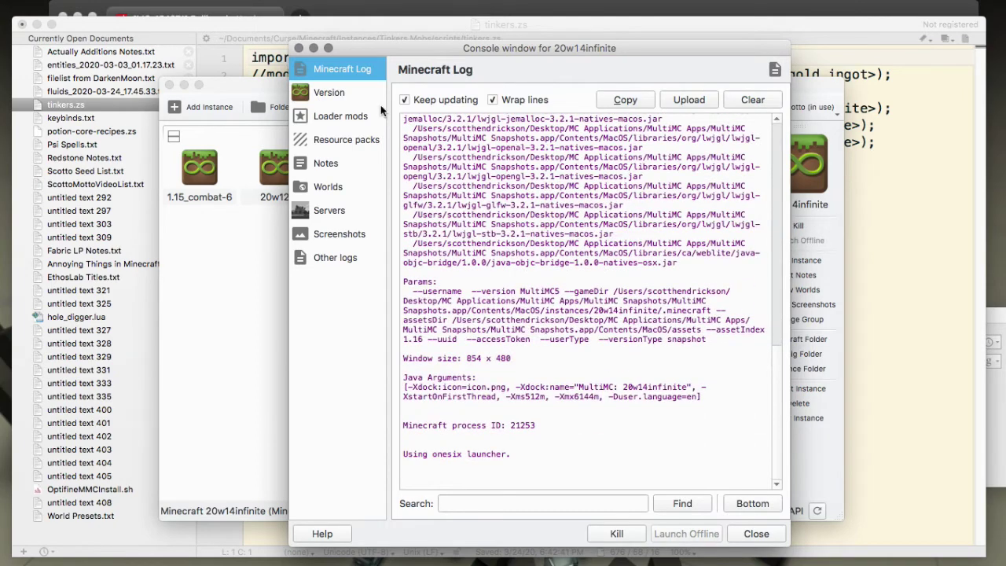
Step: Check the LWJGL 3 version in the running instance's component list, and return to the Minecraft game window
left_click(339, 90)
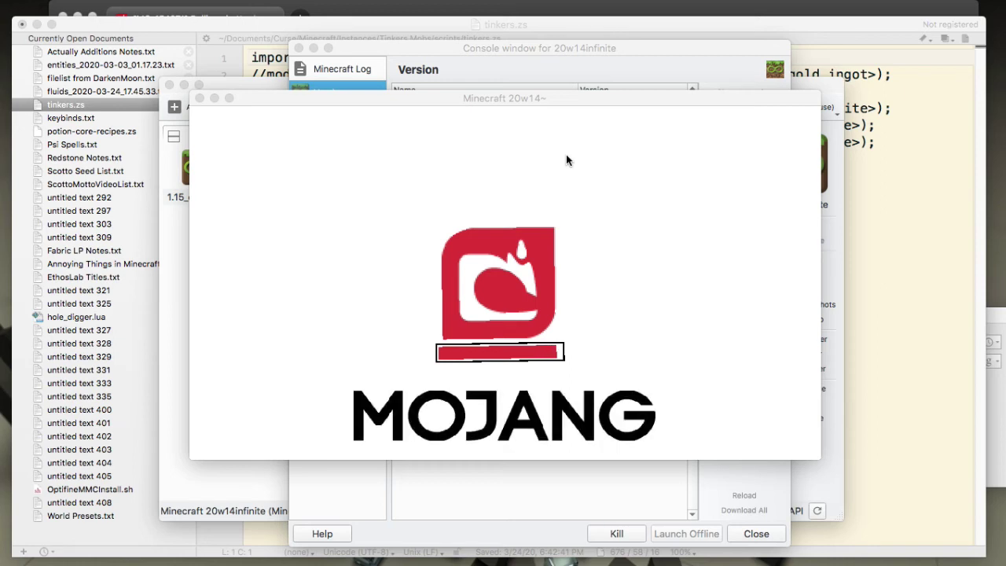
left_click(475, 69)
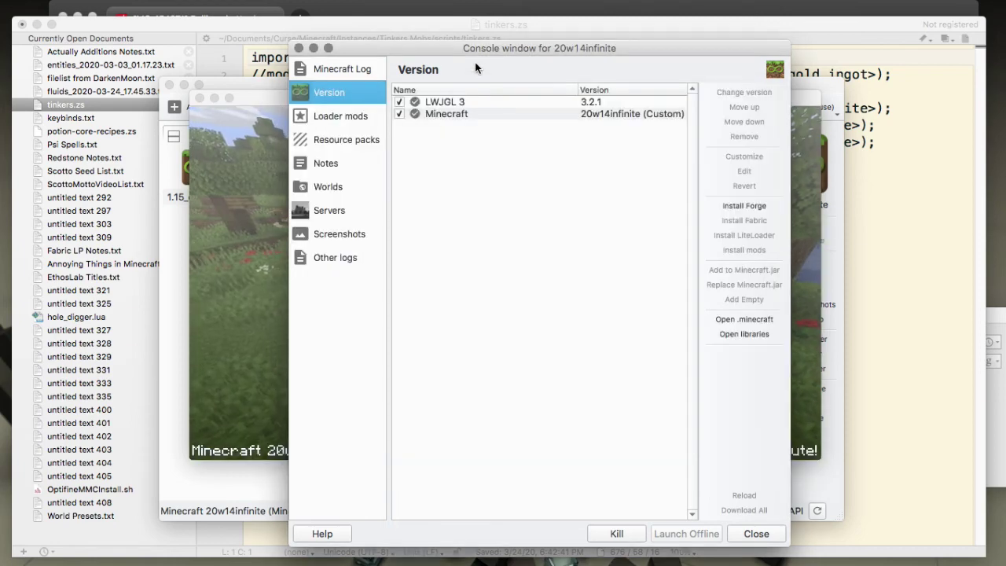
left_click(214, 241)
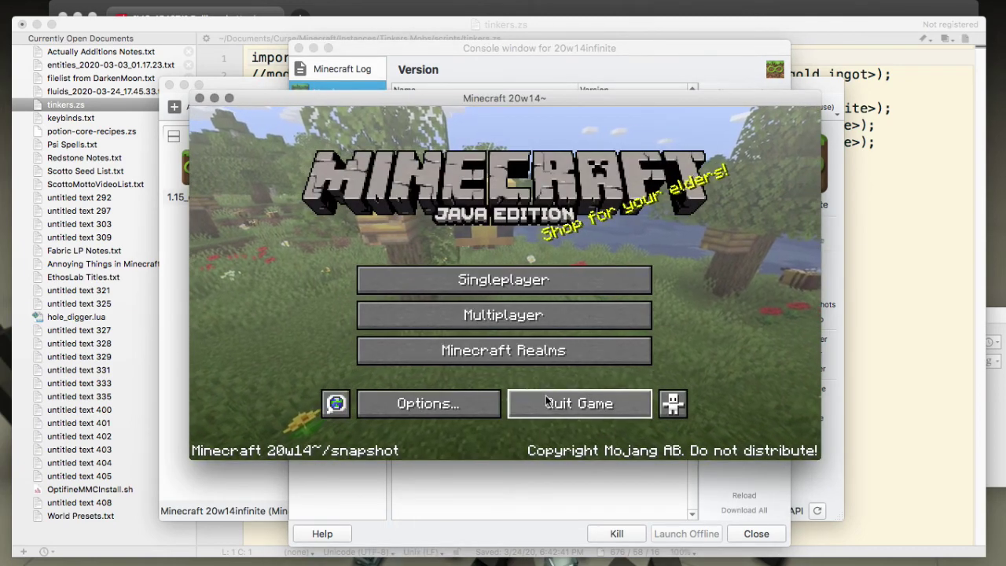